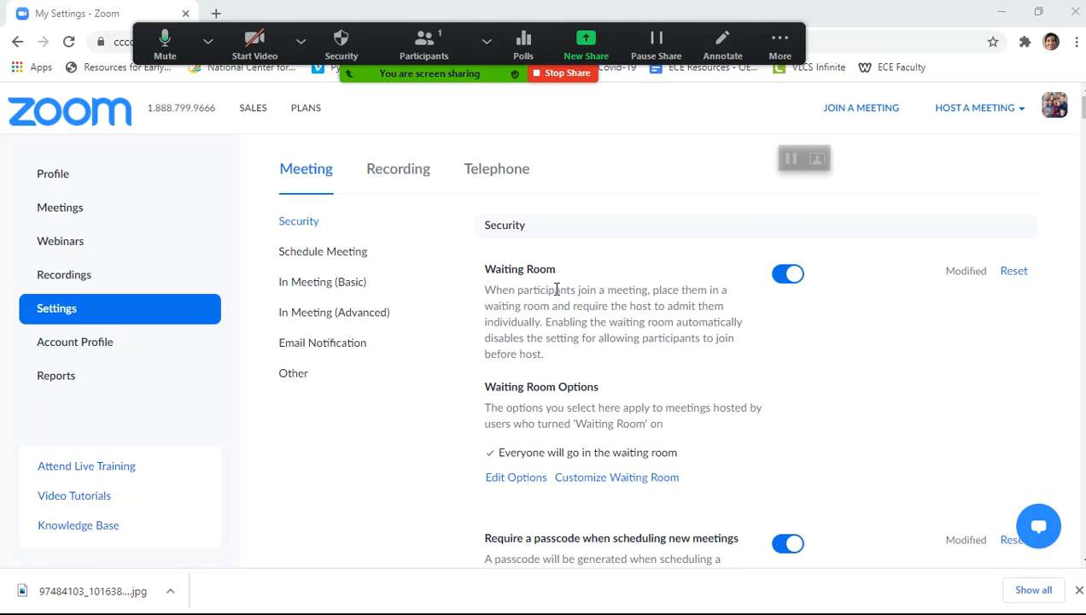
Step: Go to the In Meeting (Basic) settings and review the options from Chat down to Annotation
click(488, 38)
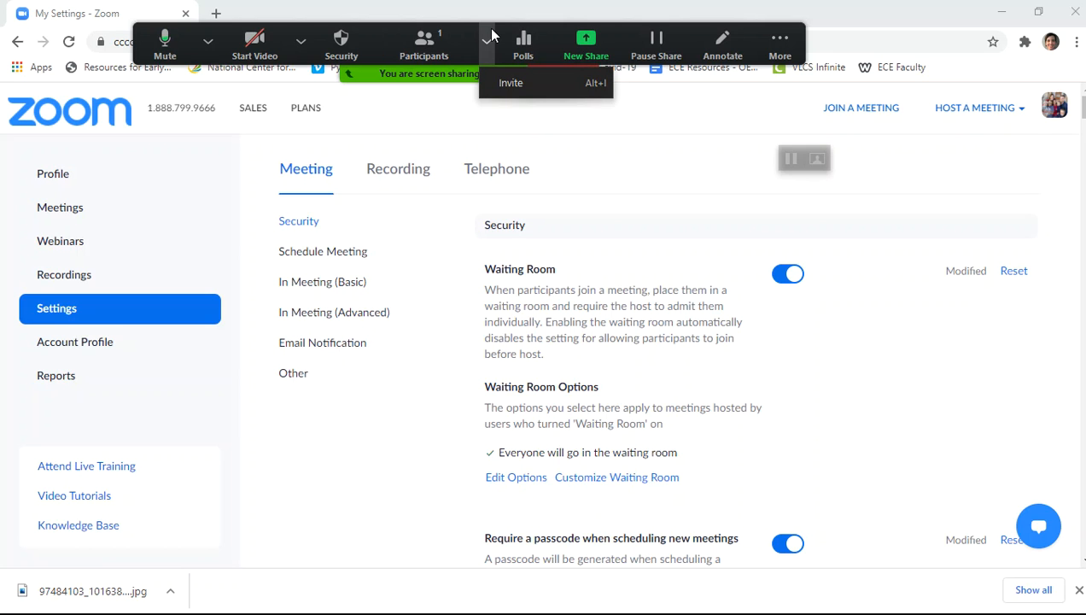
click(373, 341)
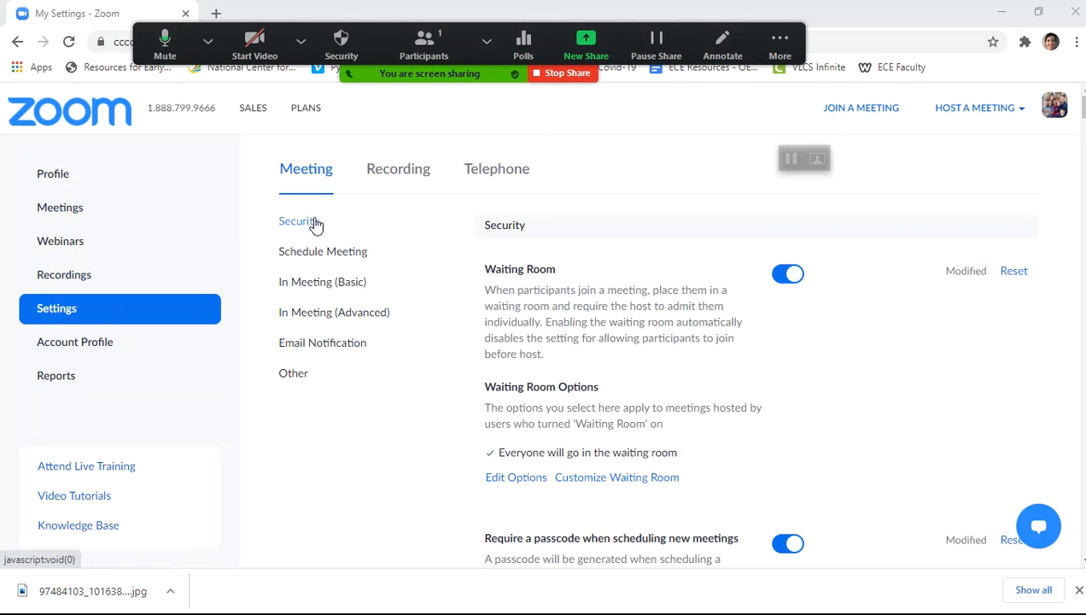
click(306, 285)
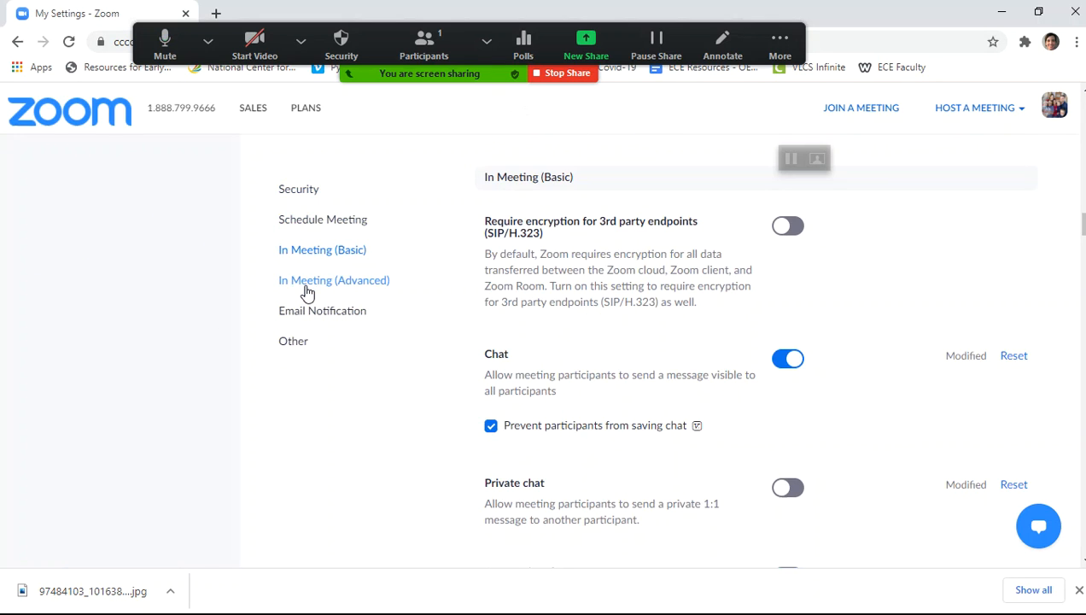
drag(1082, 224, 1083, 232)
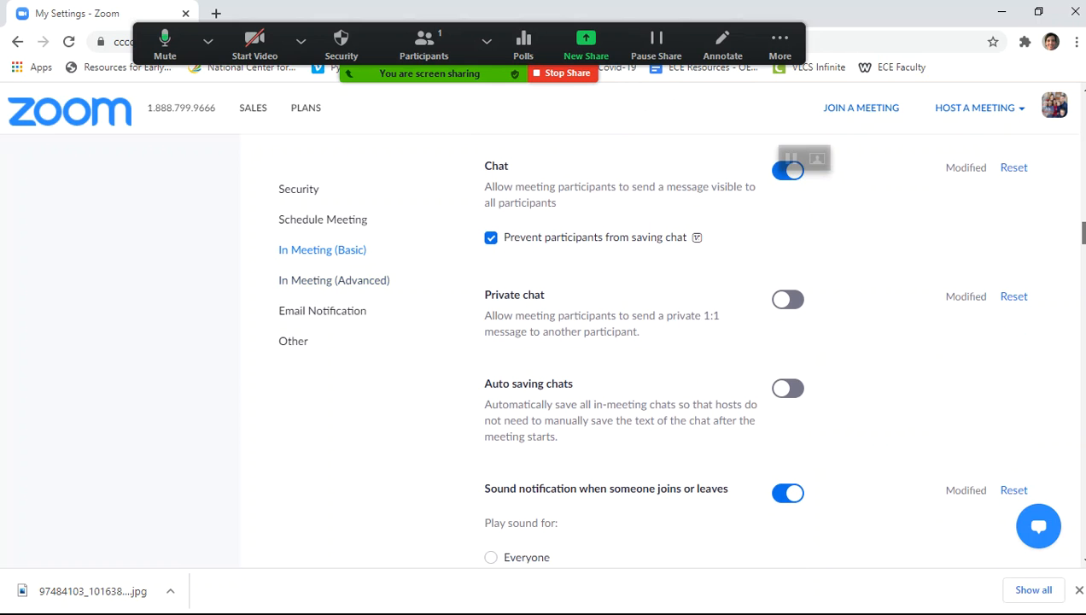
drag(1082, 233, 1082, 298)
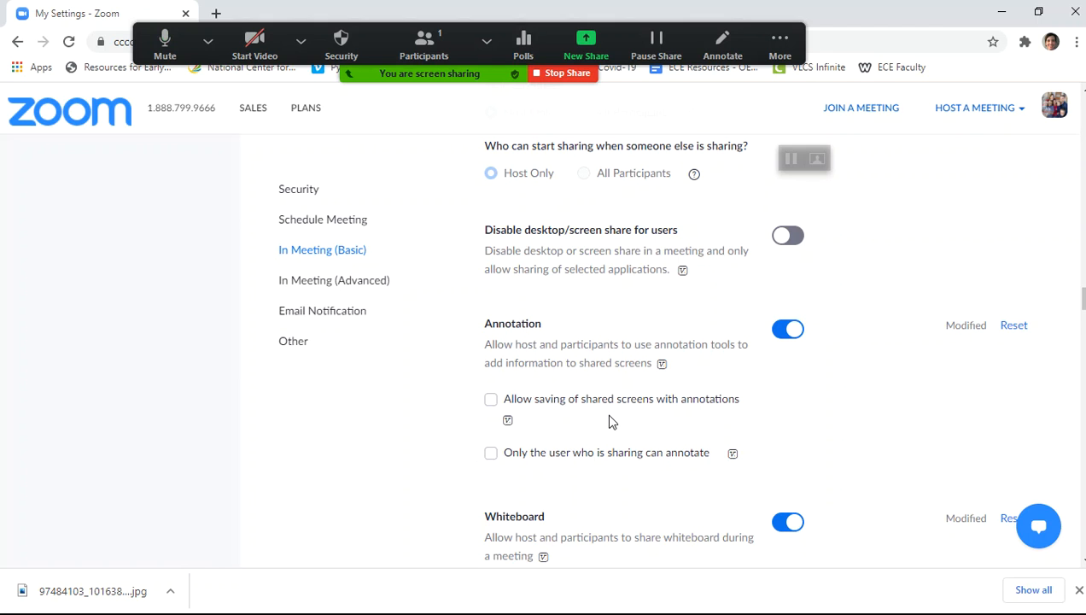
Step: Stop sharing the current screen and share the Photos window instead
click(565, 75)
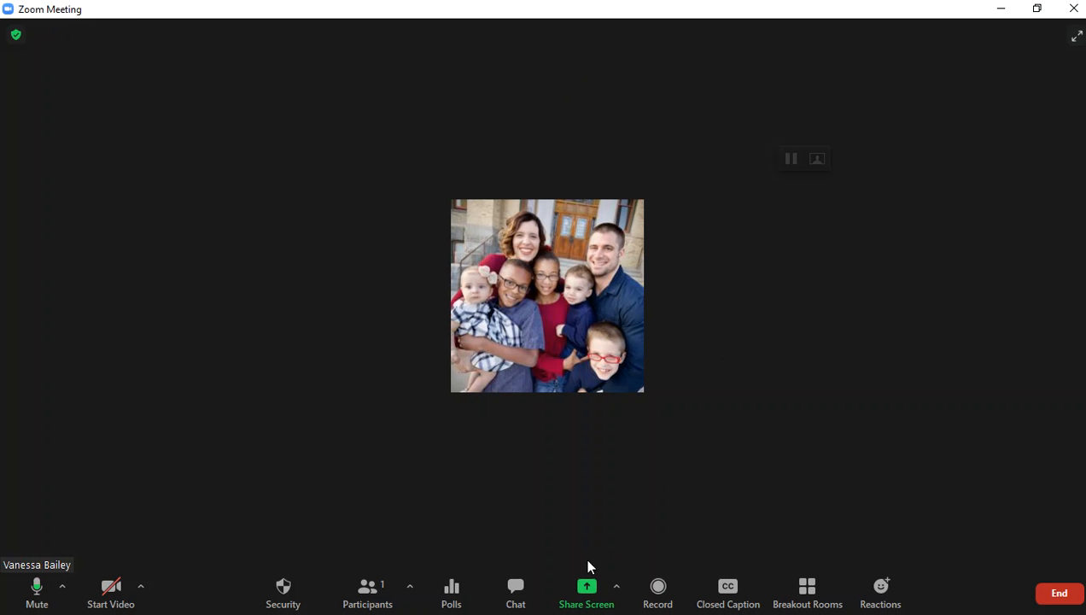
click(594, 601)
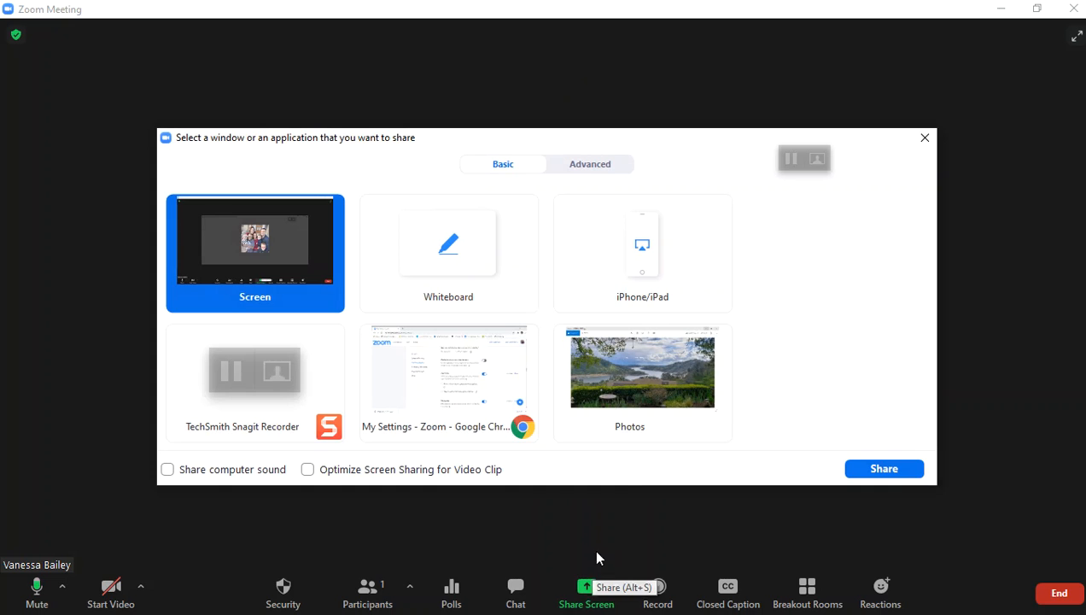
click(668, 395)
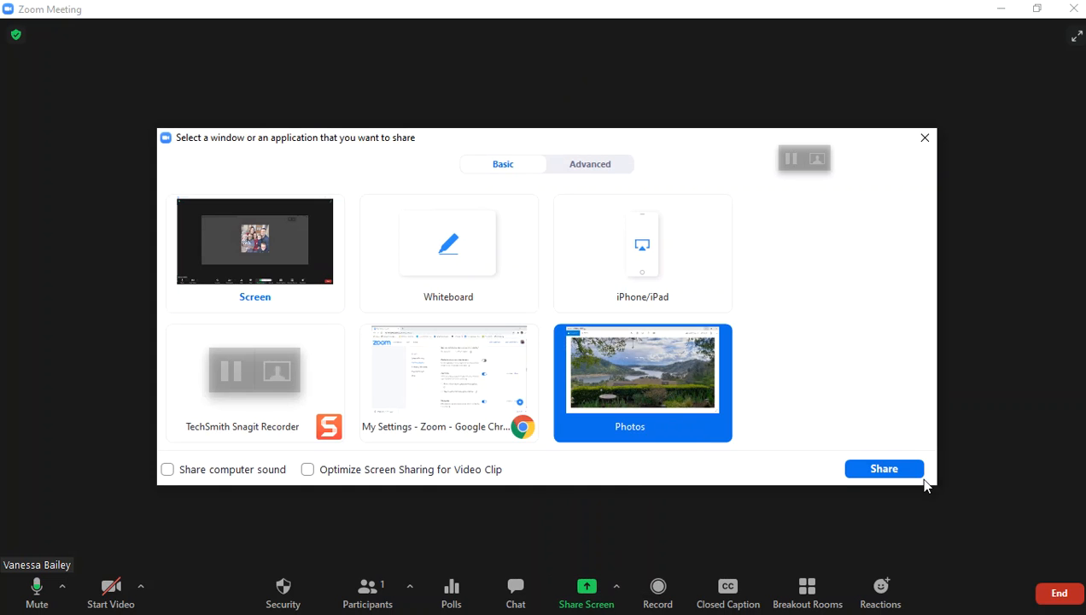
click(893, 469)
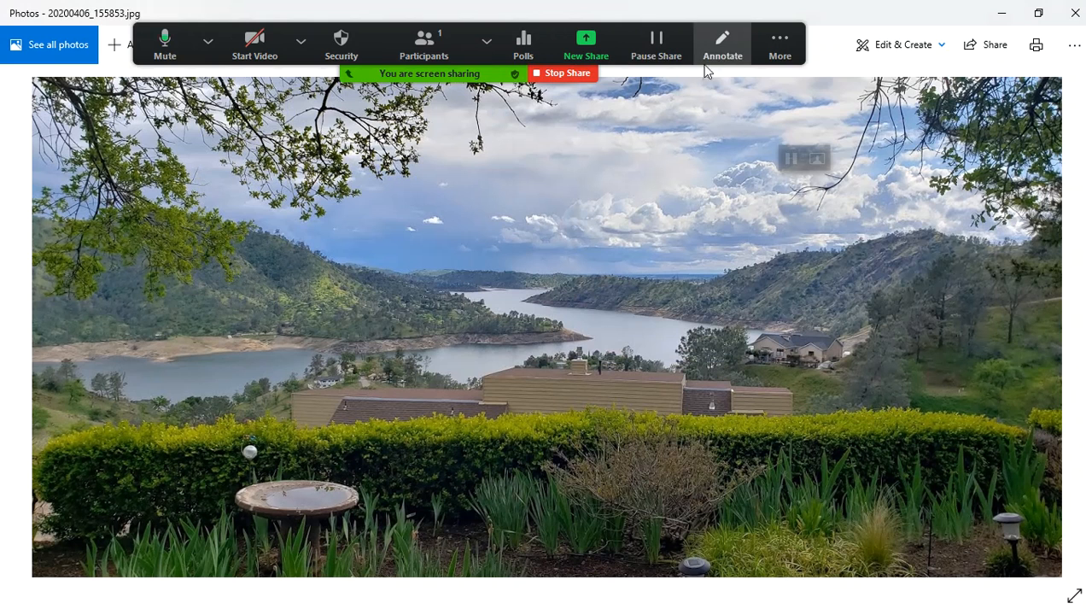
Step: Start annotating the shared photo and choose the Arrow pointer in place of the Spotlight
click(780, 43)
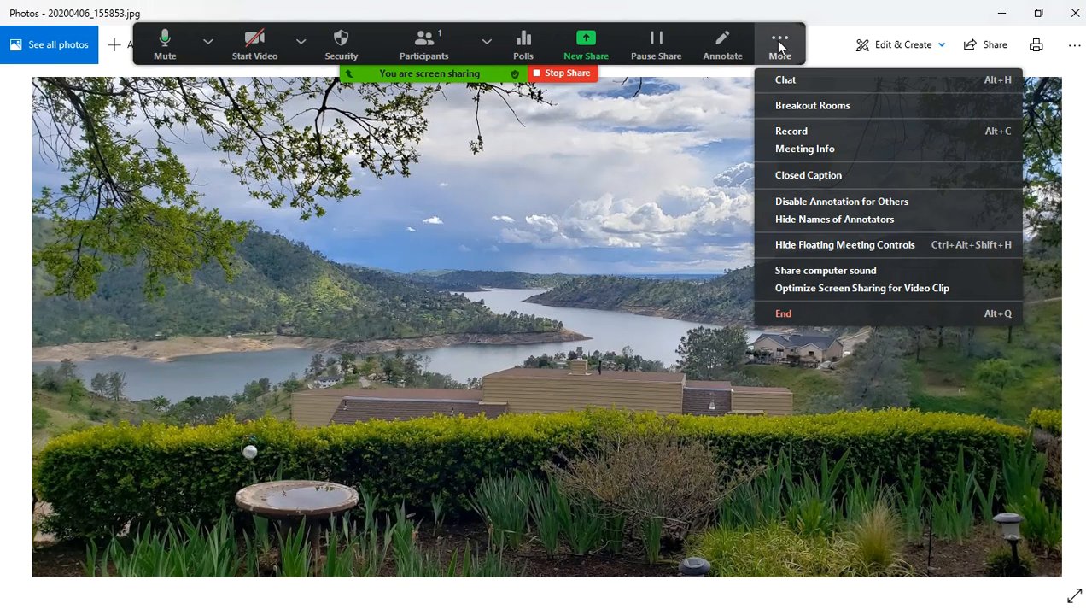
click(720, 43)
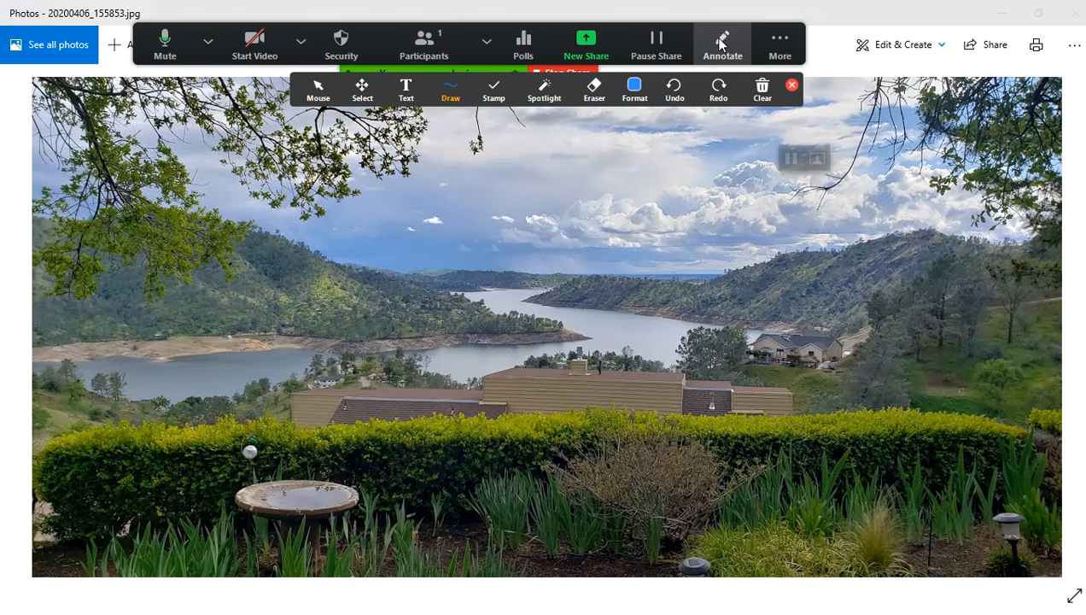
click(525, 98)
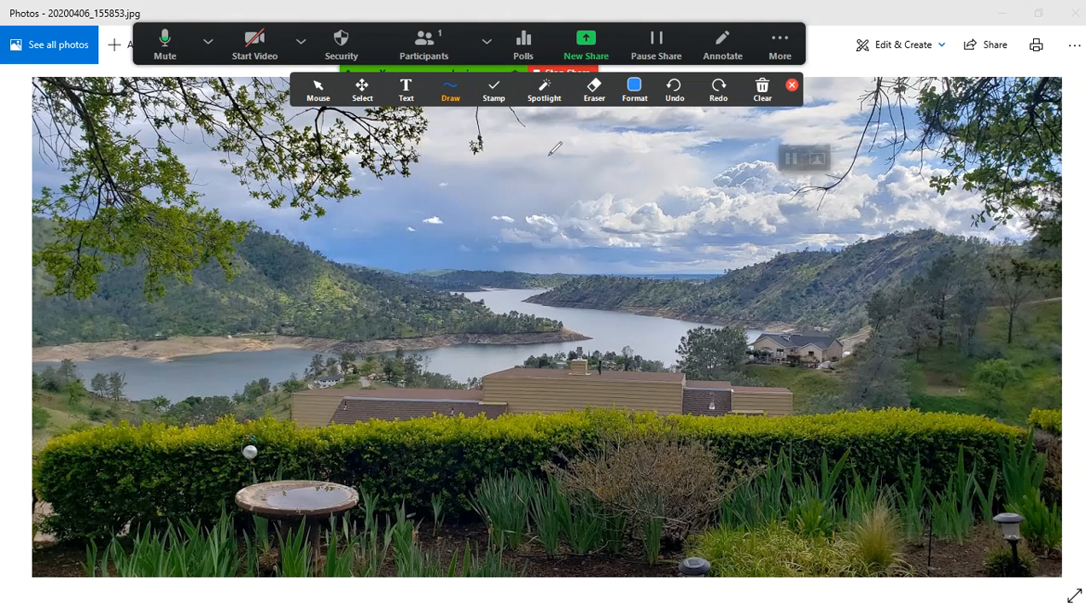
mouse_move(545, 99)
click(562, 127)
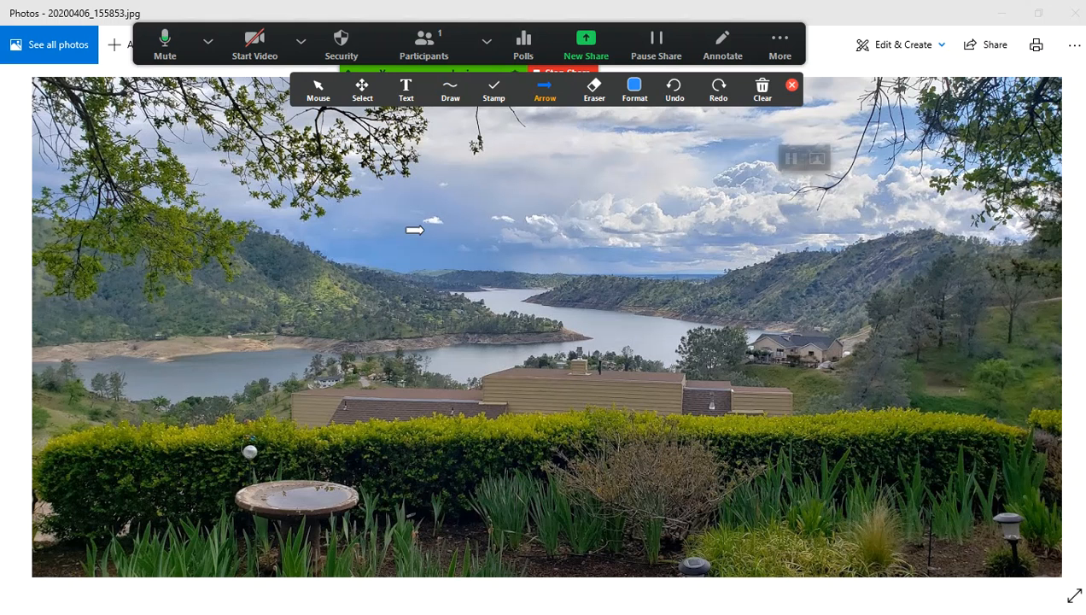
Step: Try name arrows in the sky above the lake and beside the white globe, removing each one
click(393, 249)
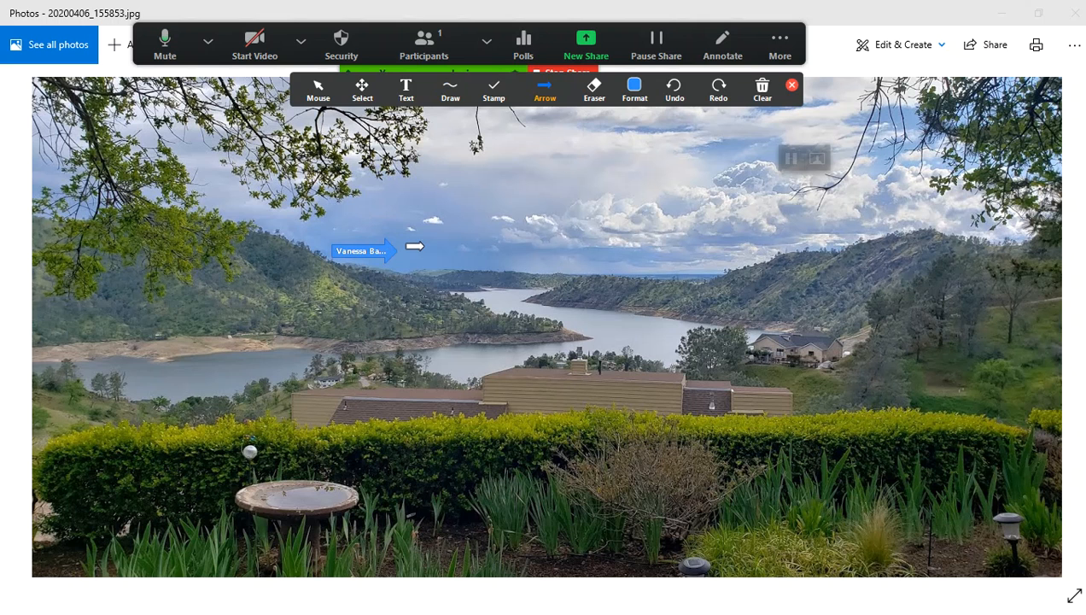
click(338, 251)
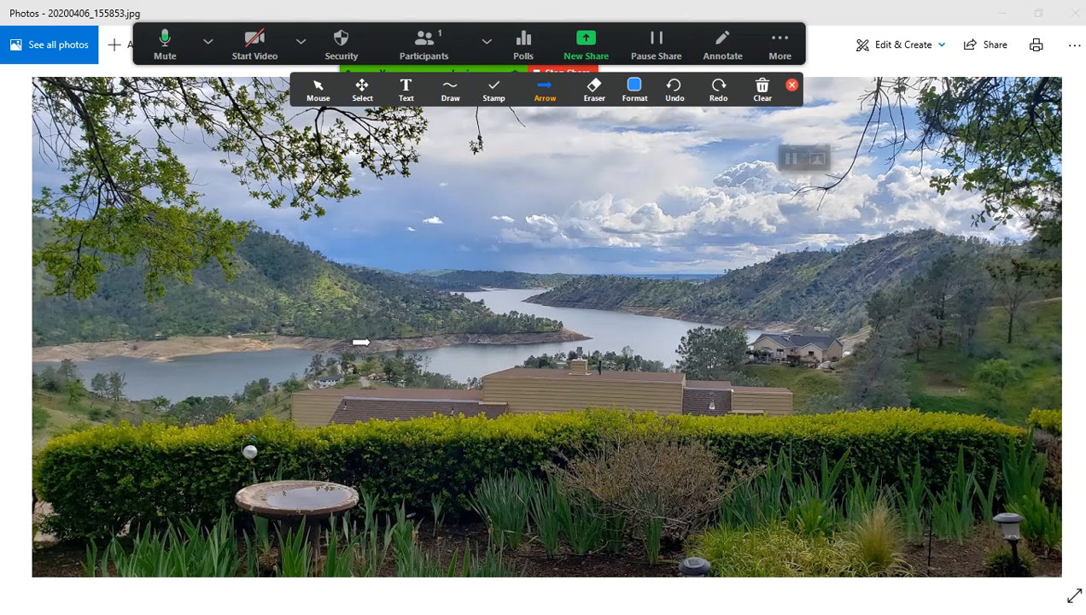
click(222, 449)
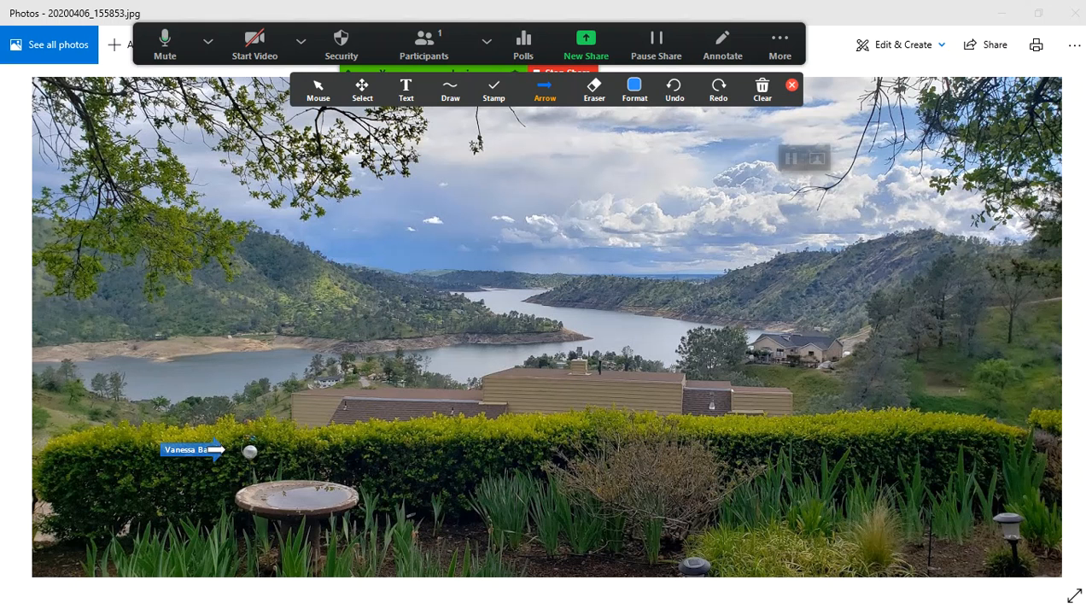
click(166, 454)
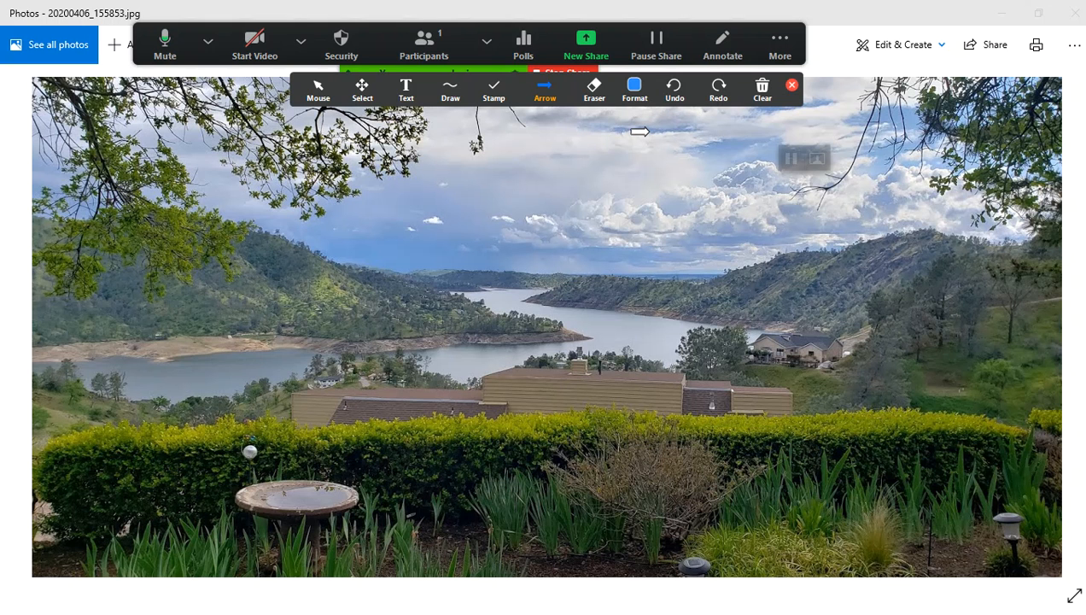
Step: Place a name arrow on the hedge pointing at the white globe above the birdbath
click(778, 47)
click(691, 390)
click(227, 451)
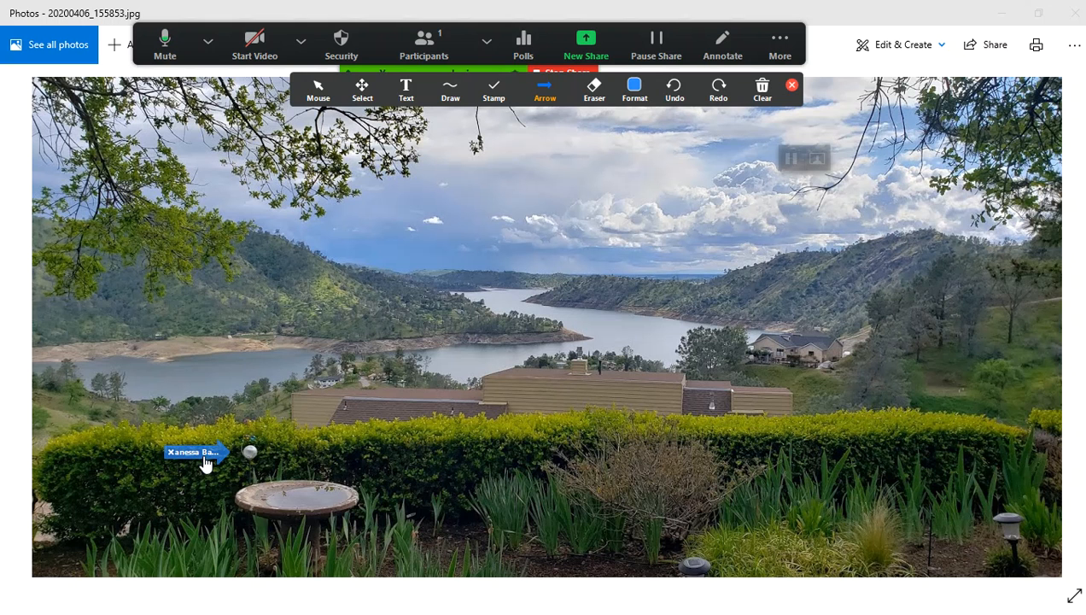
click(537, 103)
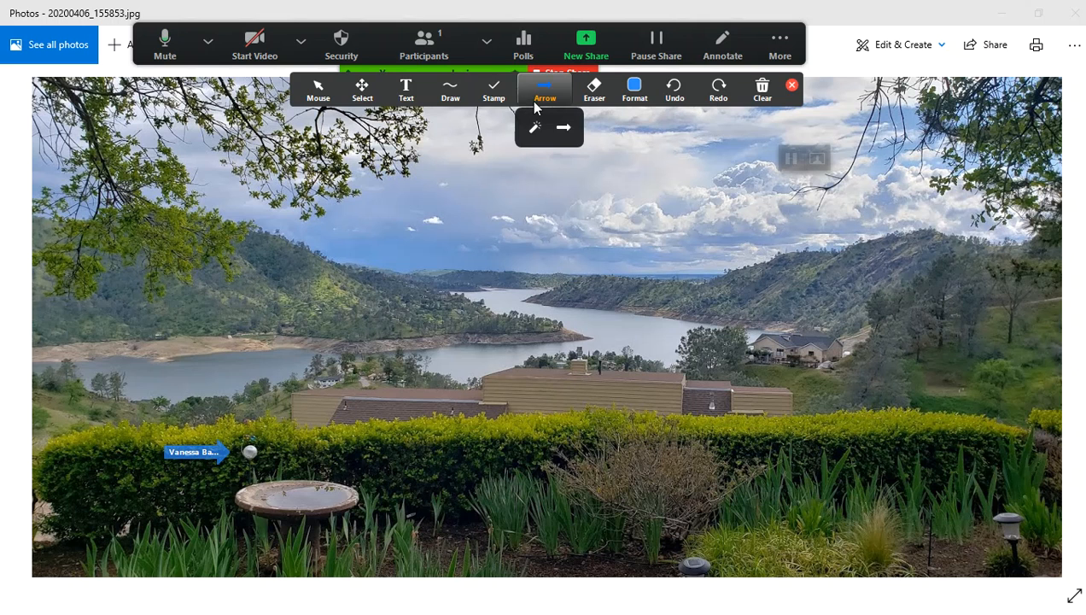
click(494, 99)
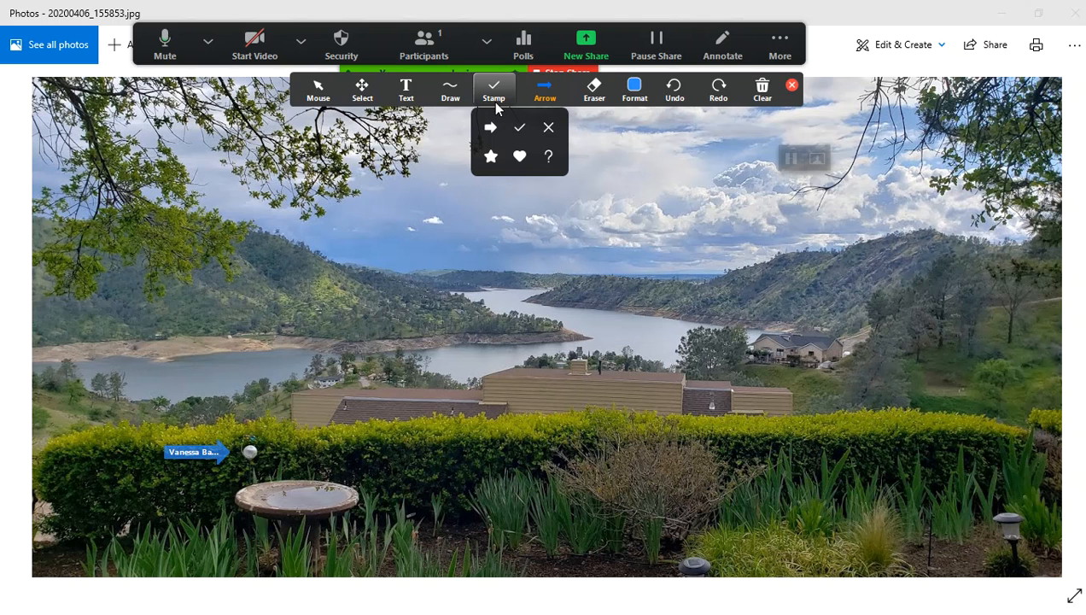
click(490, 127)
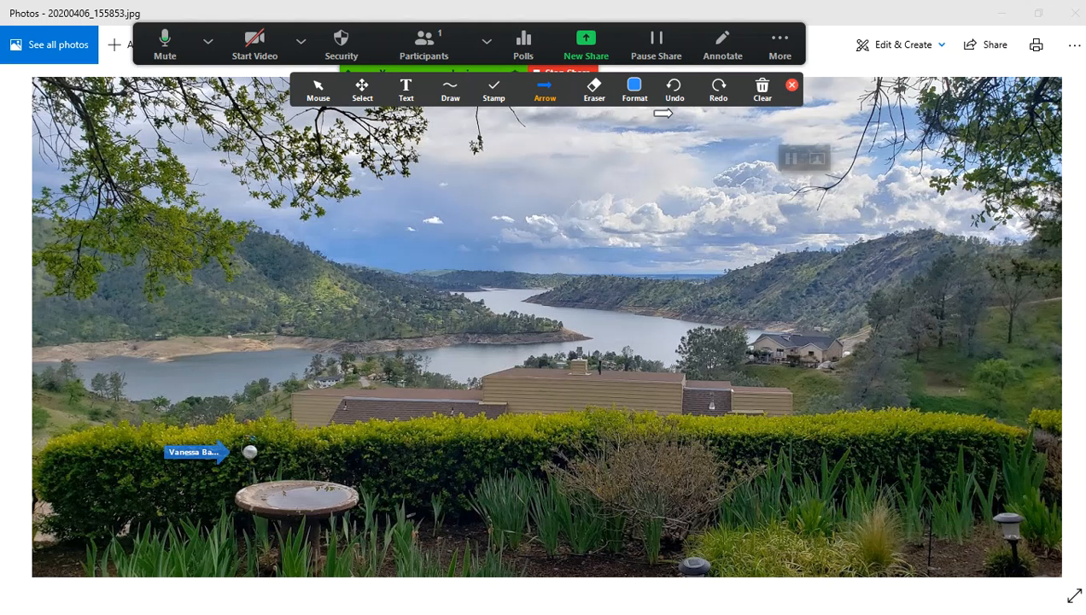
Step: Draw a circle outline around the large white cloud above the hills
click(455, 100)
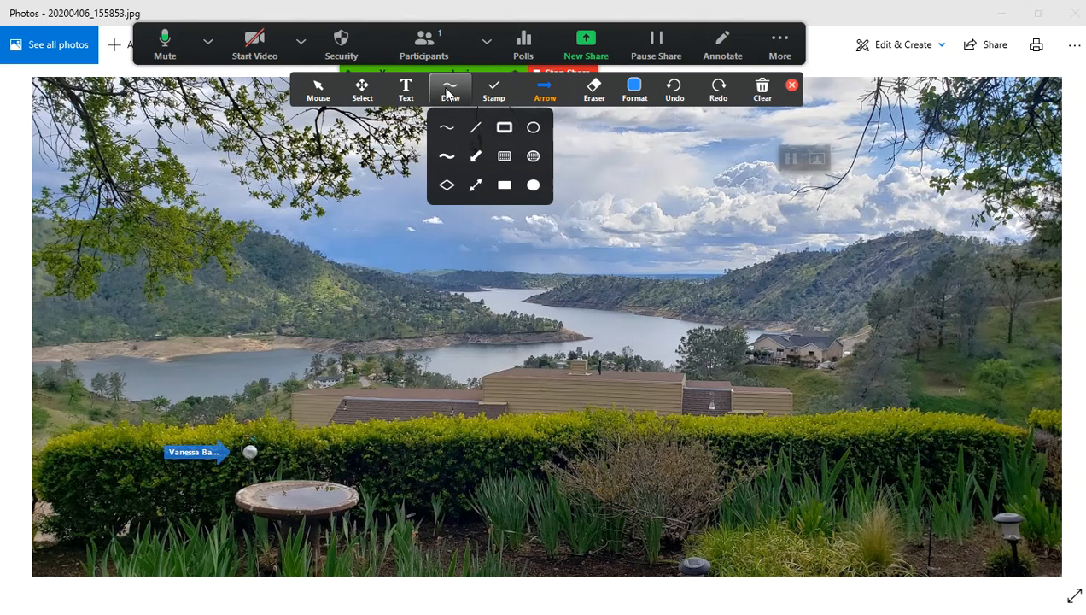
click(532, 130)
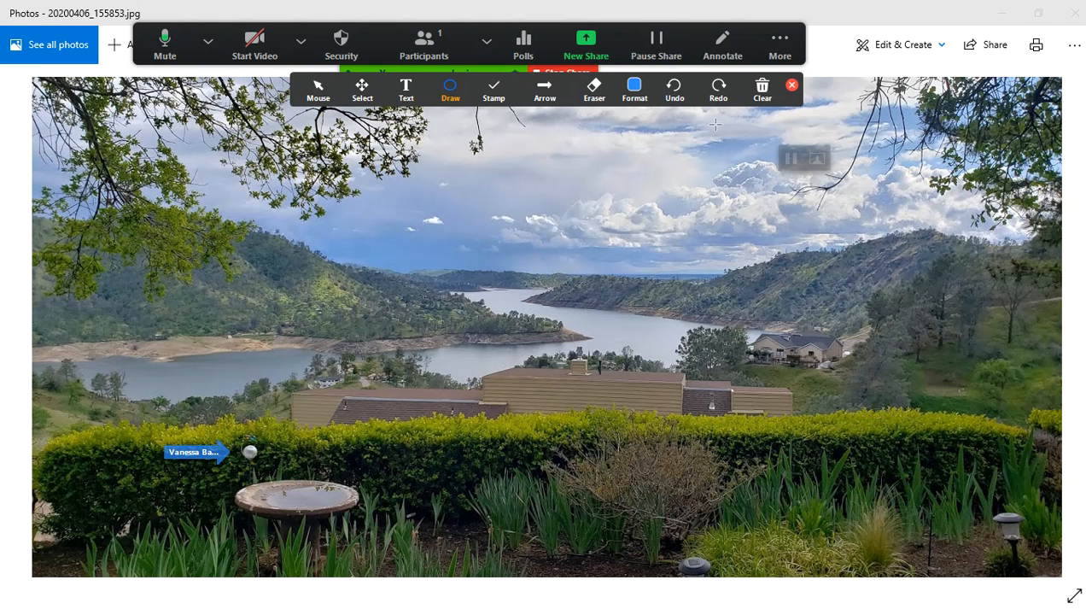
drag(699, 148, 827, 259)
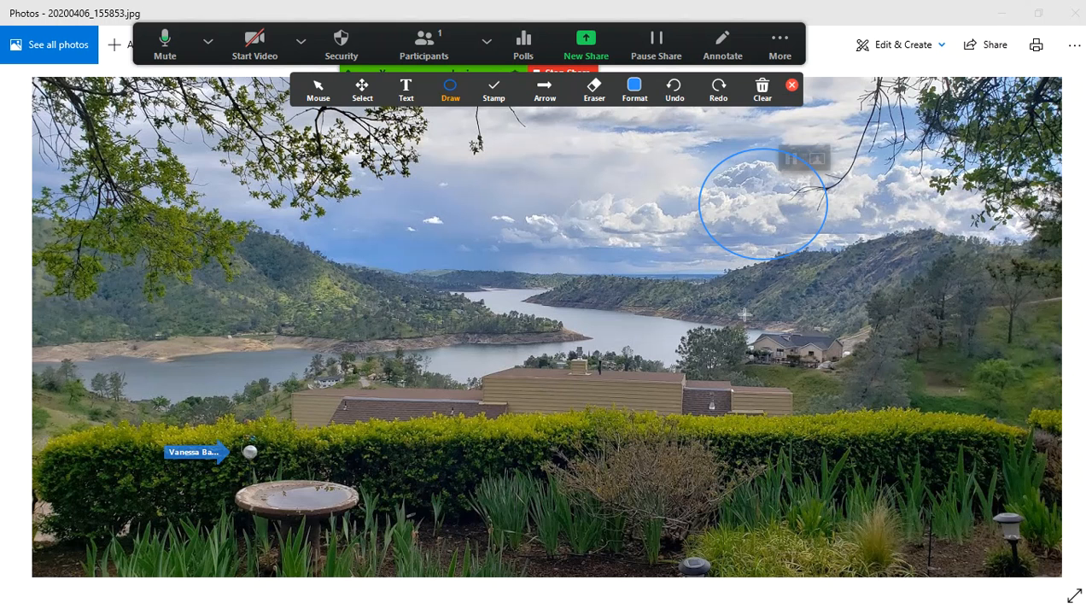
click(493, 93)
click(545, 94)
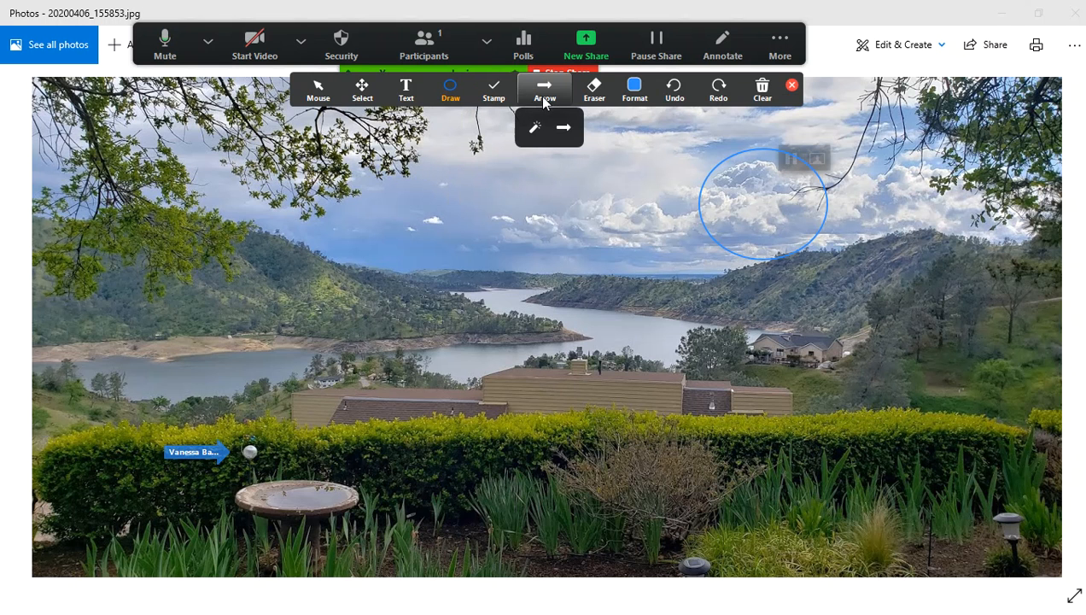
click(635, 88)
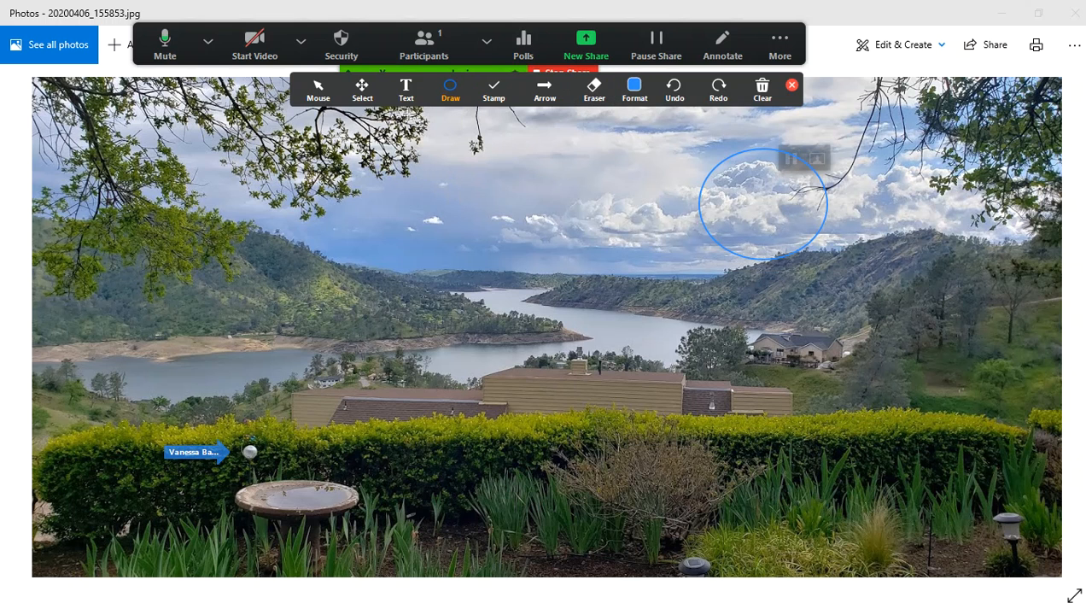
click(312, 91)
click(310, 91)
Step: Add the text "Math is everywhere! Where do you see it?" and move it up beside the tree branches
click(405, 90)
click(241, 275)
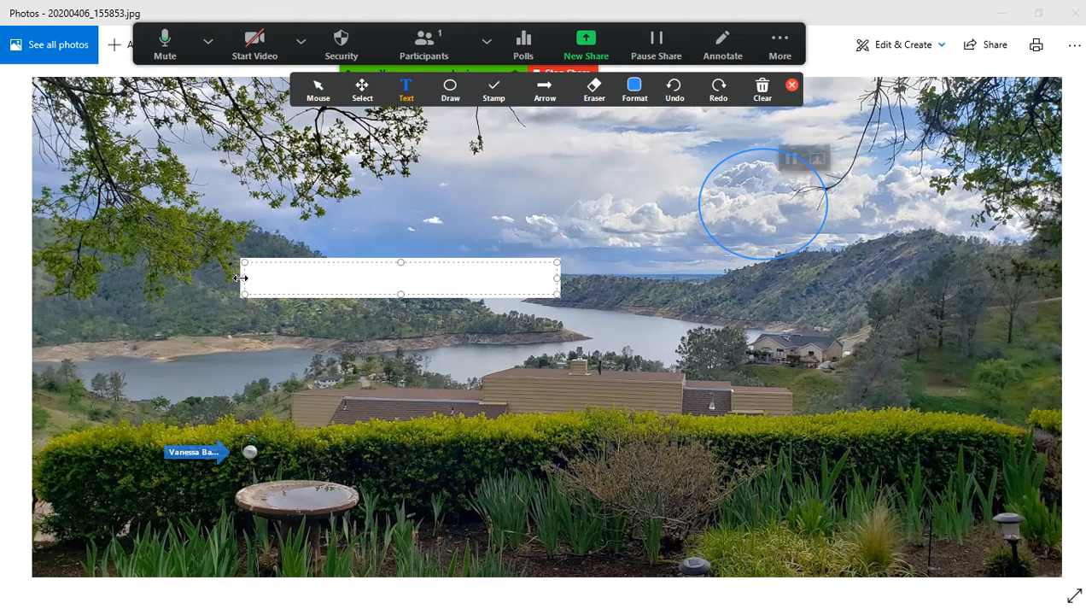
text(Math is everywhere! WHere)
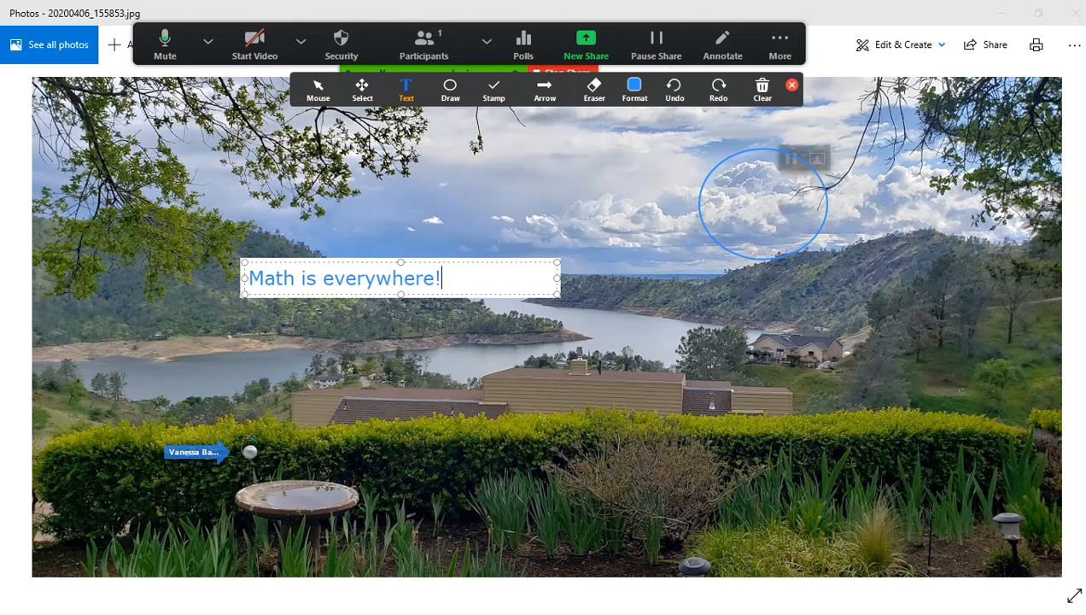
key(BackSpace)
key(BackSpace)
key(BackSpace)
text(here do you see it?)
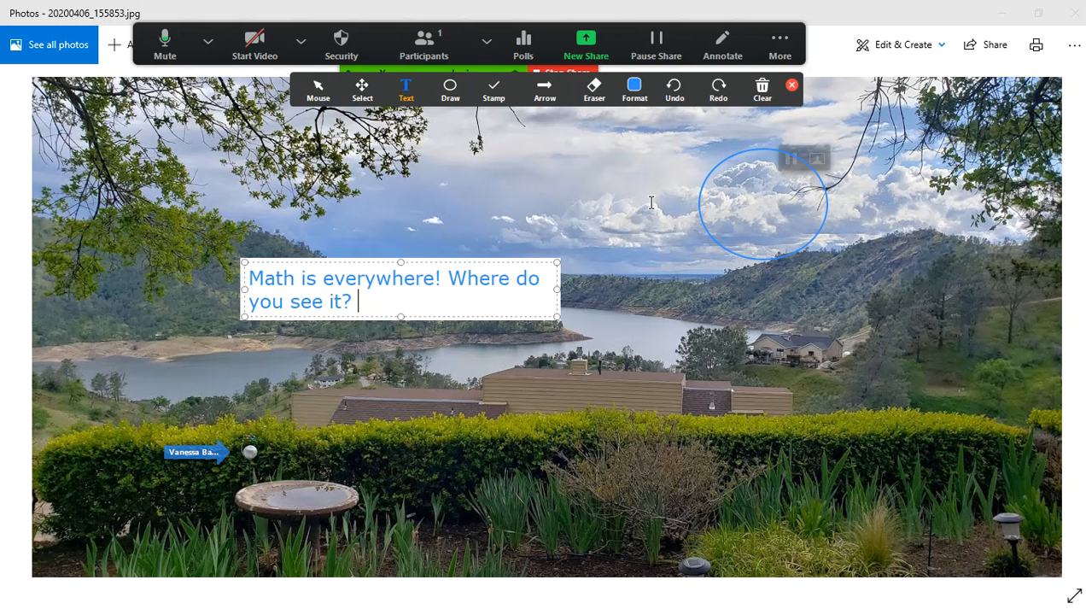
mouse_move(438, 263)
mouse_down()
mouse_move(315, 182)
mouse_move(317, 230)
mouse_move(315, 207)
mouse_up()
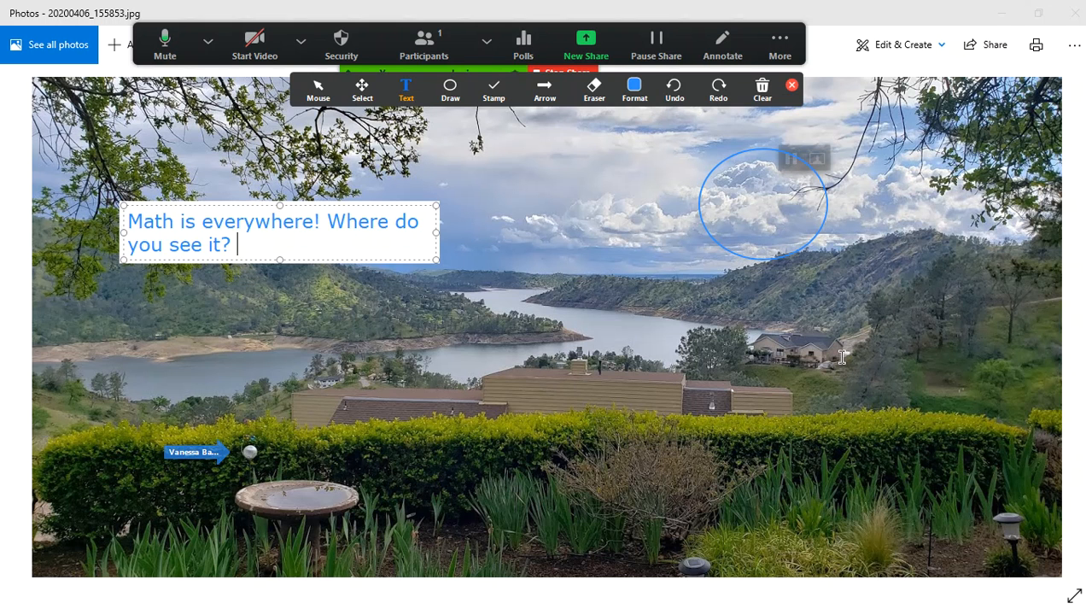
Step: Switch to the Spotlight pointer for highlighting spots on the photo
click(539, 104)
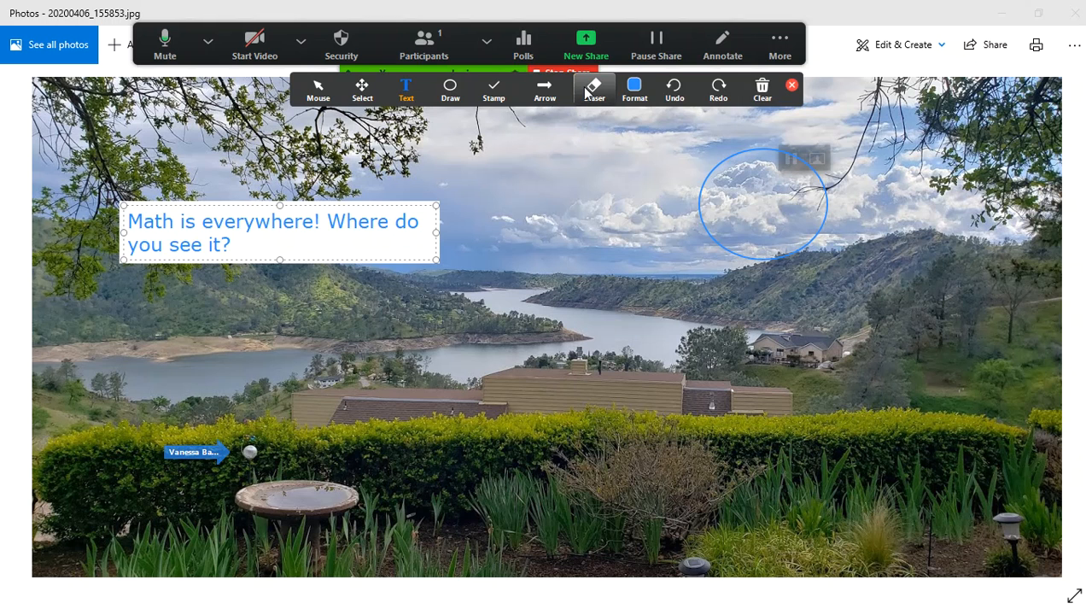
click(535, 126)
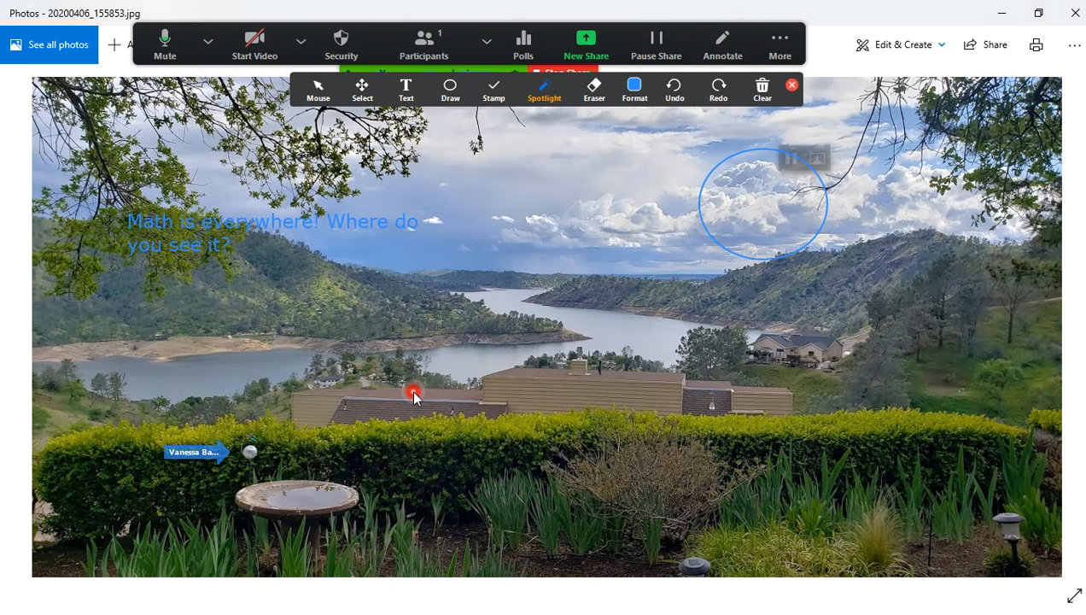
Step: Clear all drawings from the shared photo and close the annotation tools
click(760, 94)
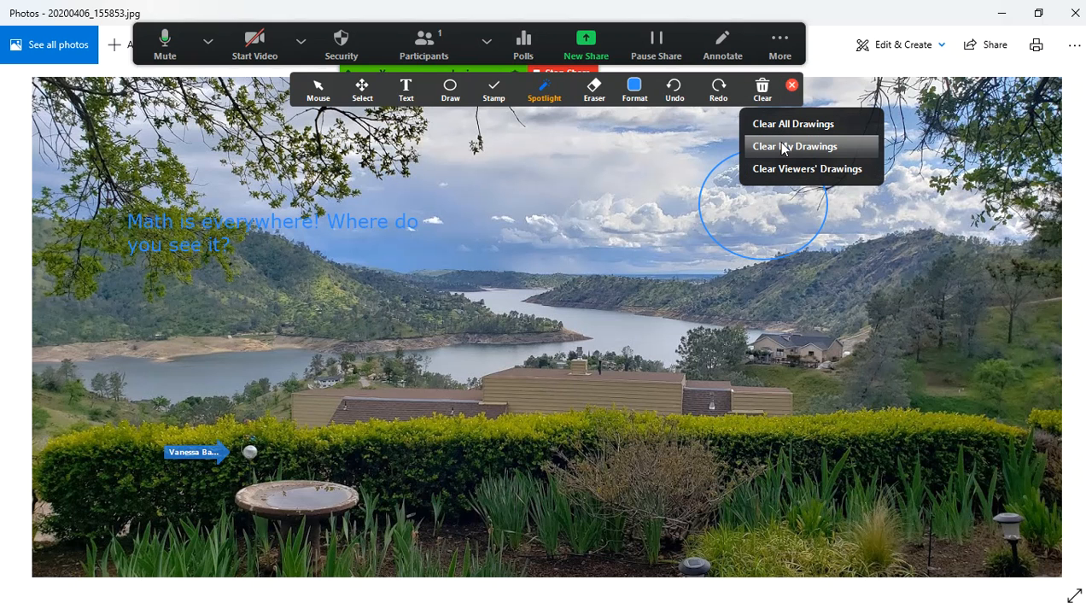
click(781, 125)
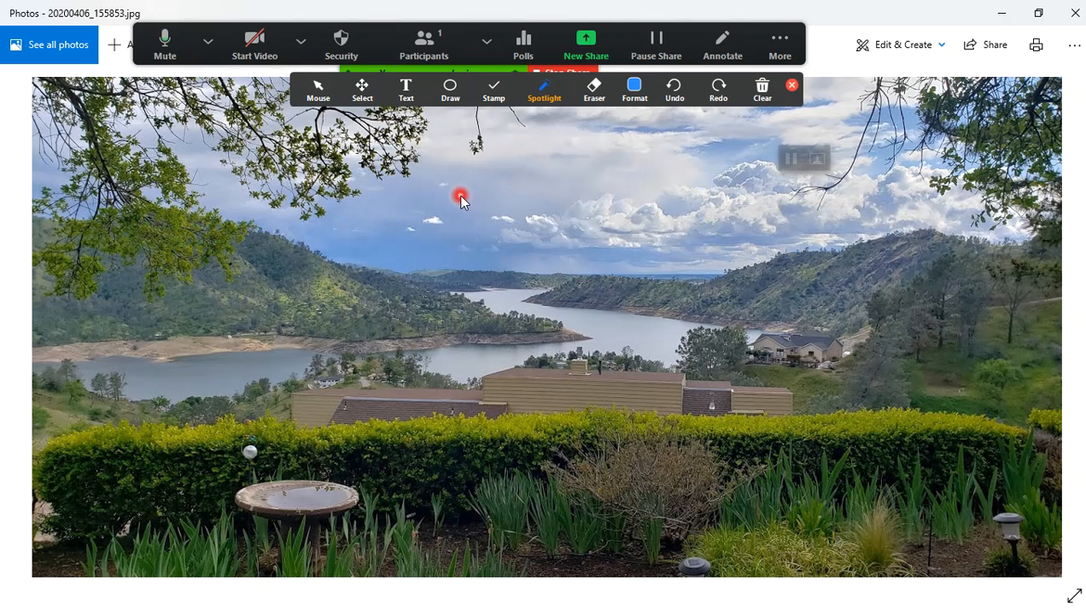
click(789, 87)
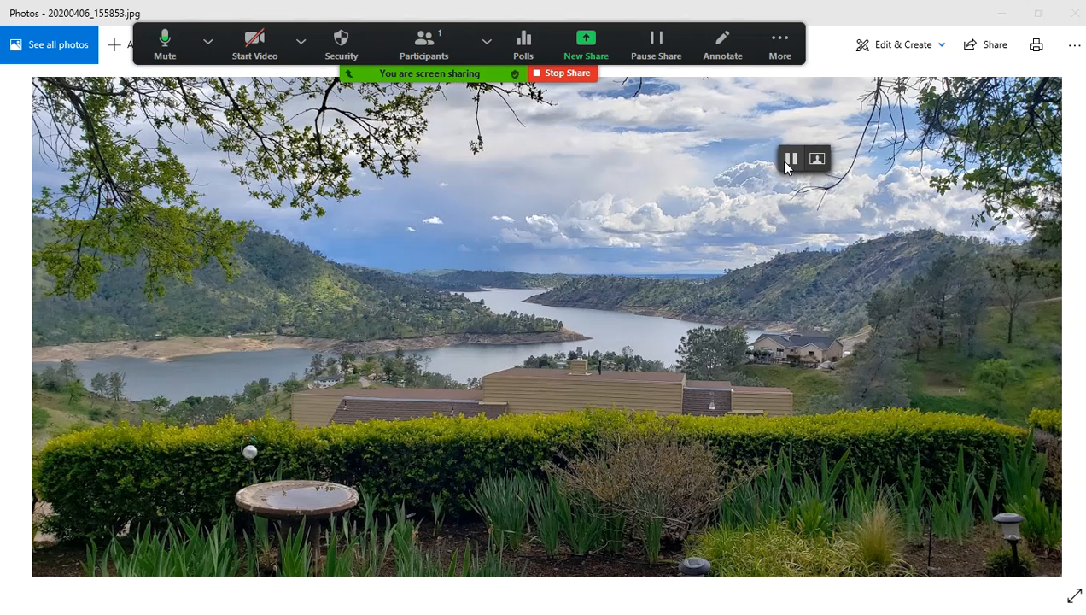
Step: Reopen the annotation tools and stamp one star on the left end of the tan building and another on its taller middle section
click(723, 40)
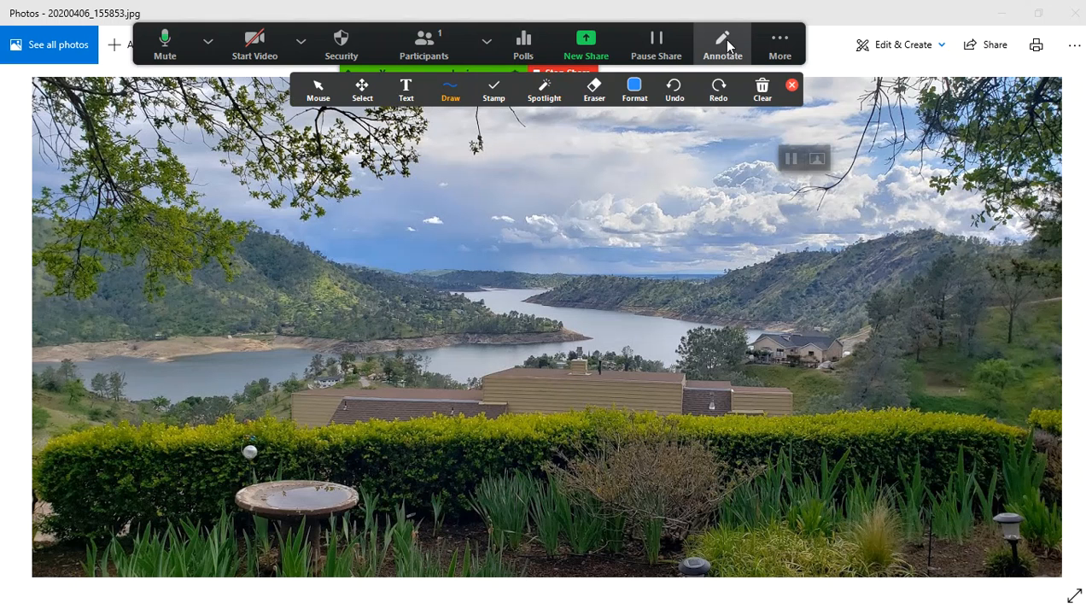
mouse_move(492, 88)
click(512, 133)
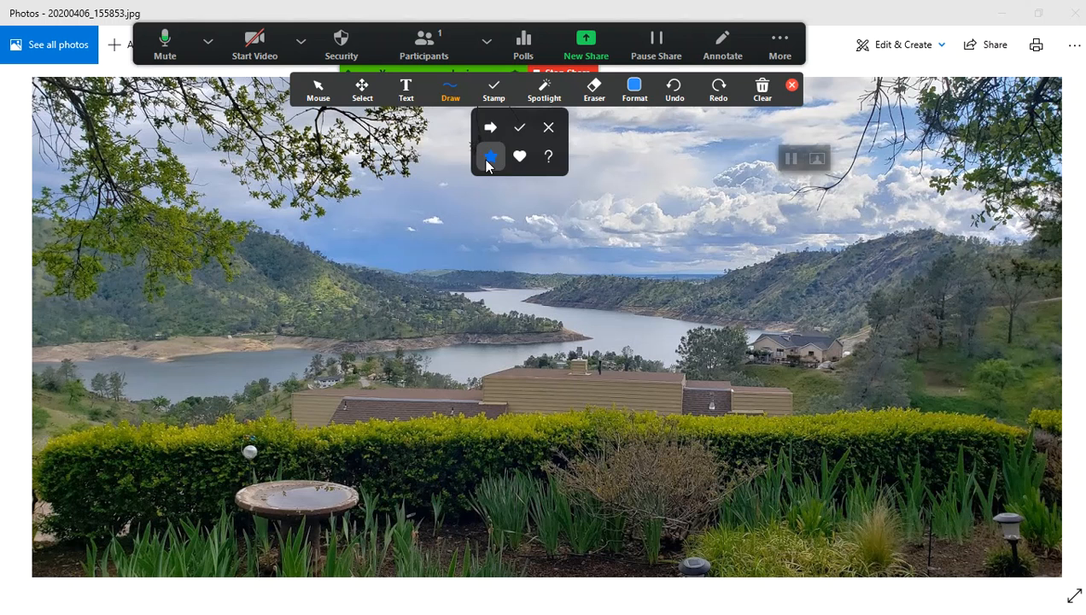
click(487, 158)
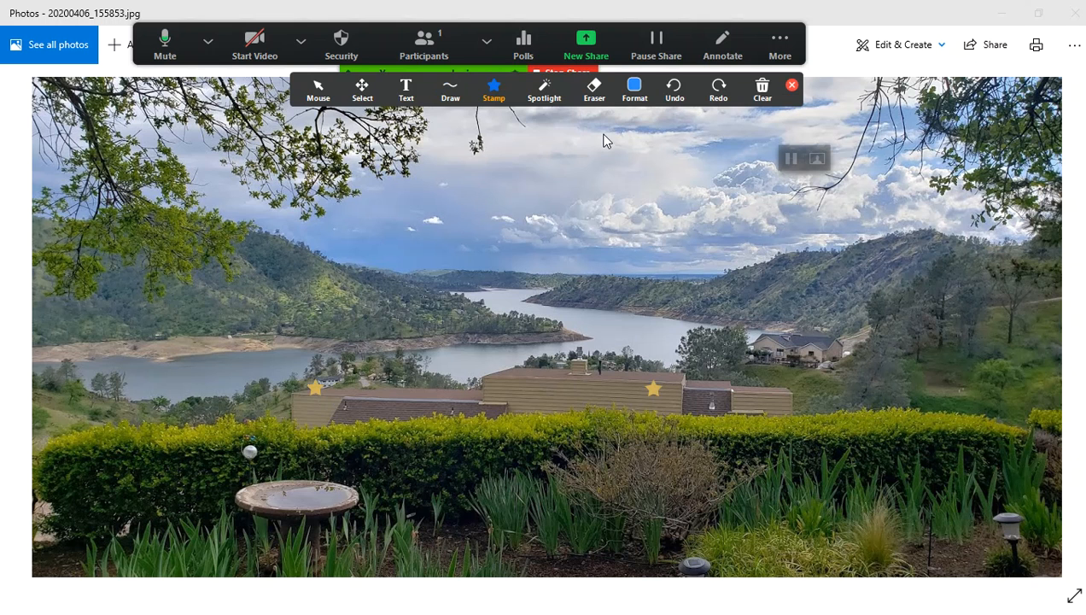
Step: Choose the question mark stamp, and return to the normal mouse pointer
mouse_move(515, 83)
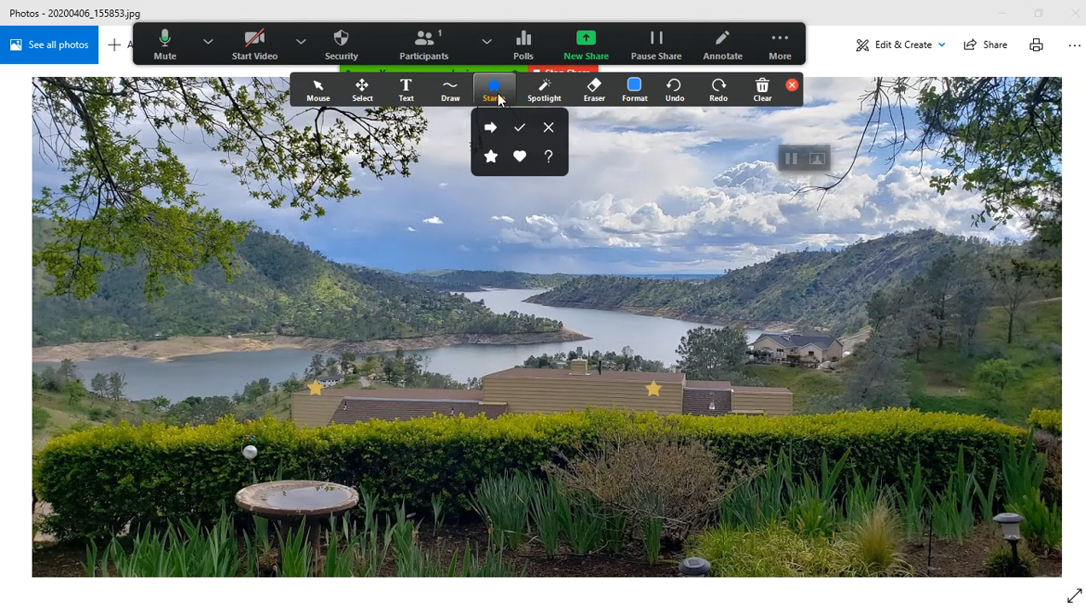
click(549, 156)
key(Escape)
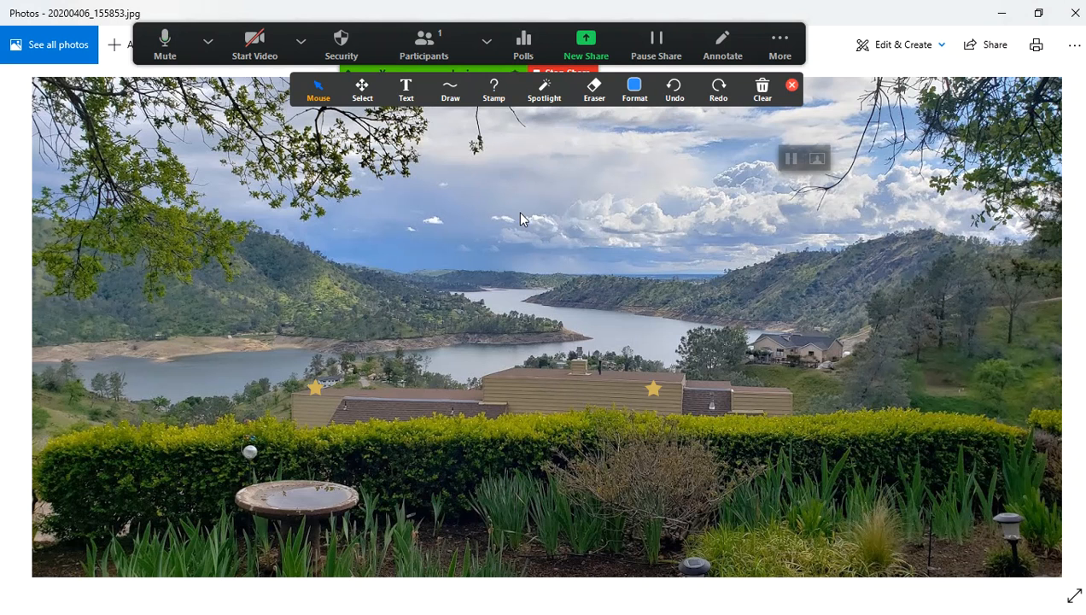
click(644, 94)
click(731, 299)
click(859, 231)
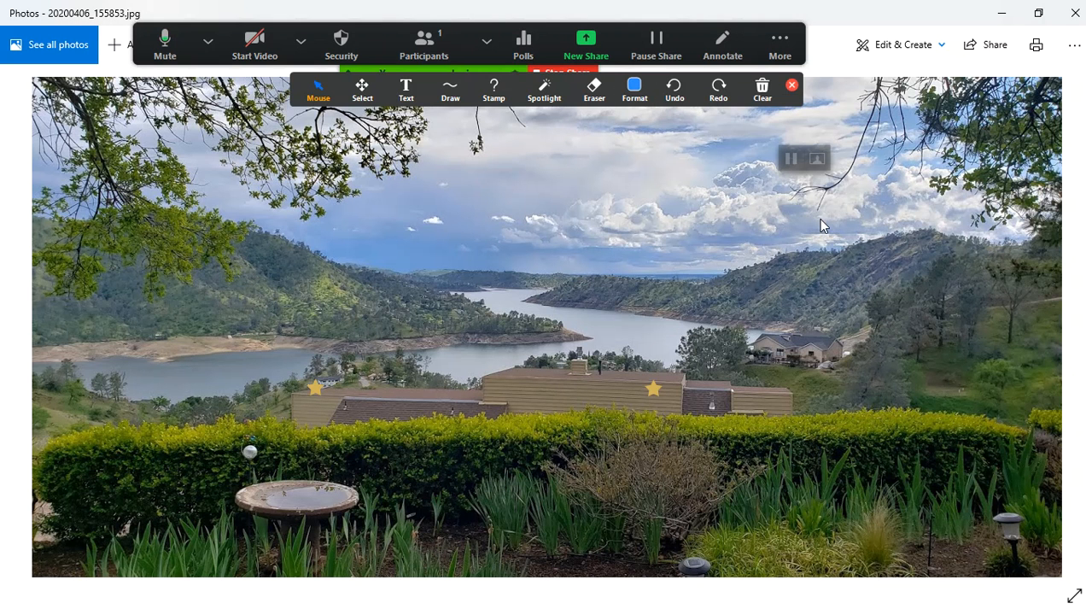